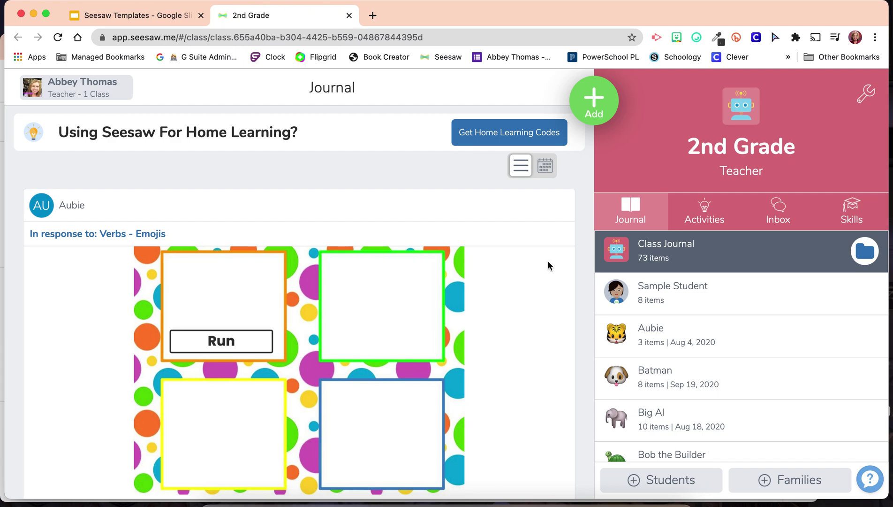
# - Start a brand-new activity via Add > Assign Activity > Create New Activity in My Library
pyautogui.click(595, 98)
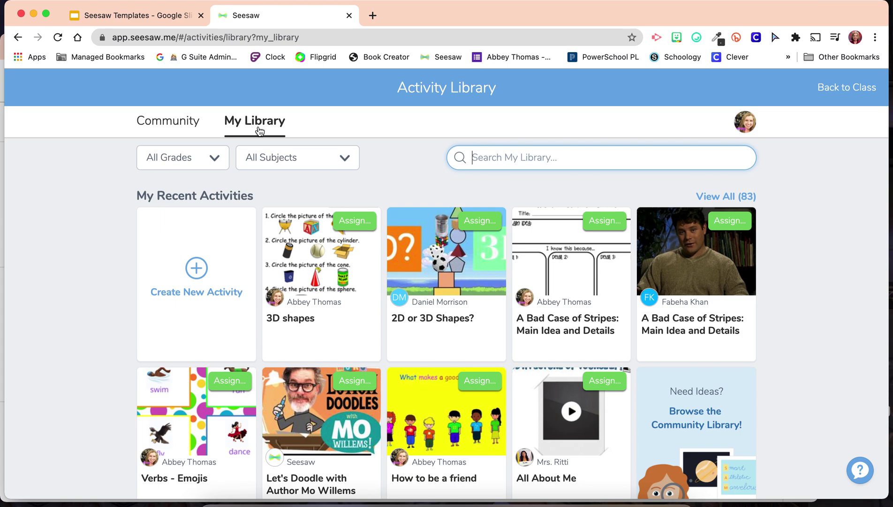
pyautogui.click(198, 272)
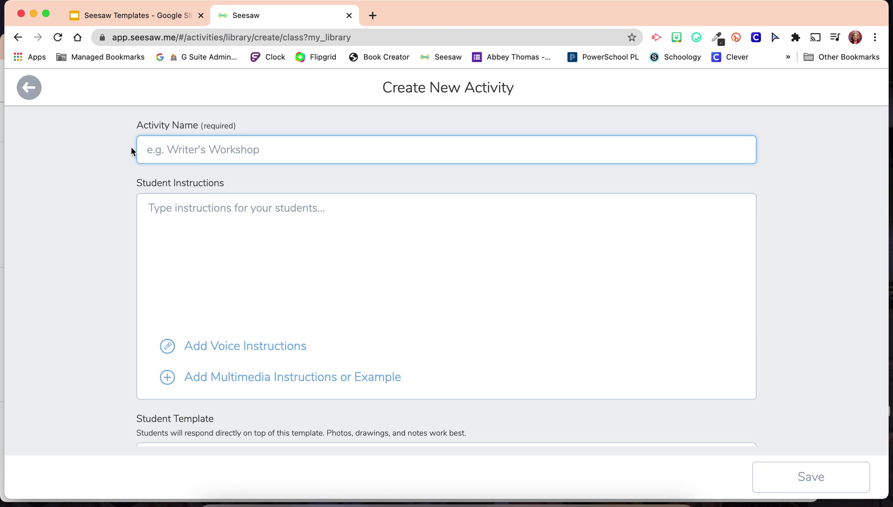
# - Type the activity name '# digit Number Chart', replacing the # with 3 and removing the lowercase d
pyautogui.write('# digit ')
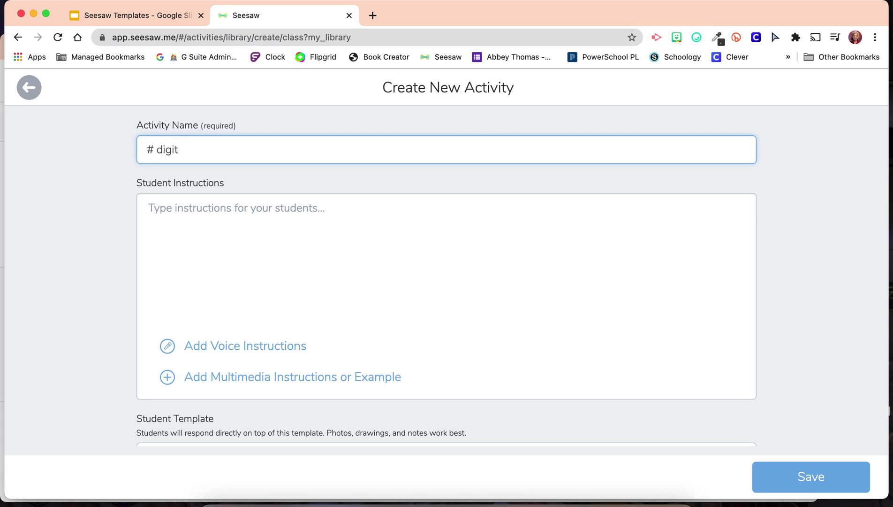
pyautogui.write('Number Chart')
pyautogui.click(153, 145)
pyautogui.press('BackSpace')
pyautogui.write('3')
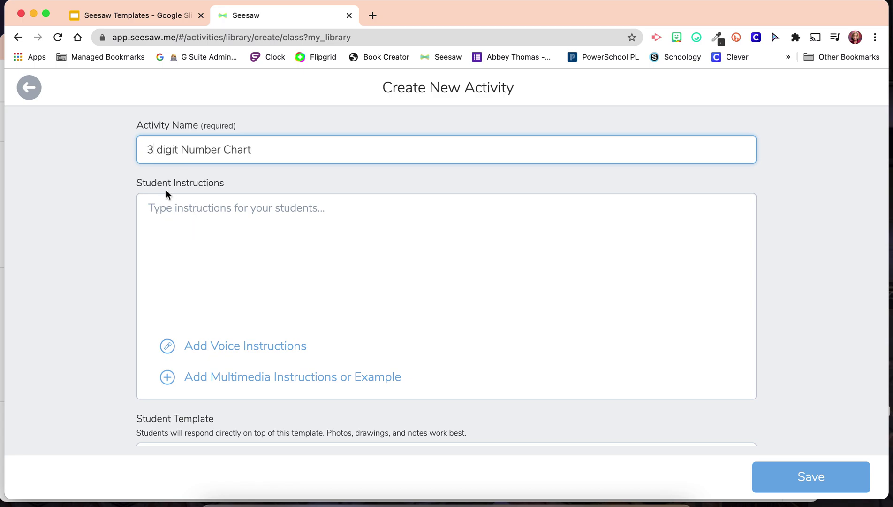
pyautogui.click(163, 152)
pyautogui.press('BackSpace')
# - Capitalise 'Digit' in the name and write 'Click on :add:' as the first student instruction
pyautogui.write('D')
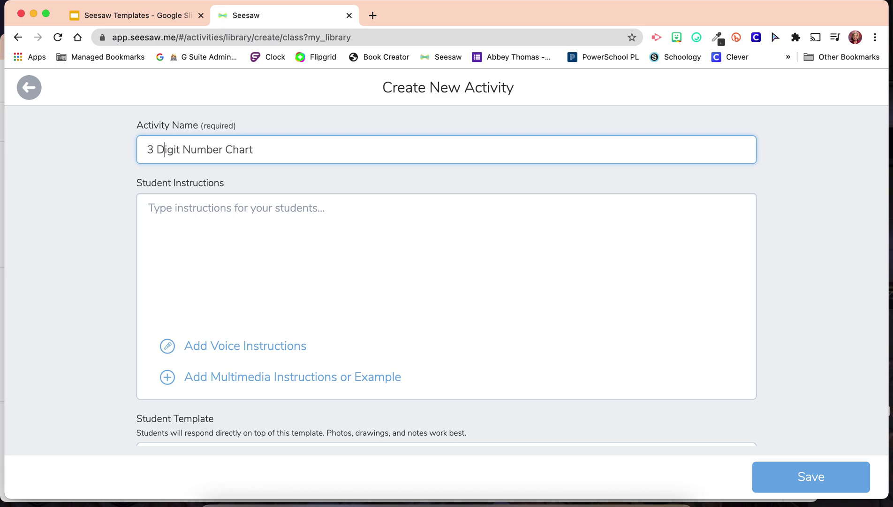
pyautogui.click(154, 209)
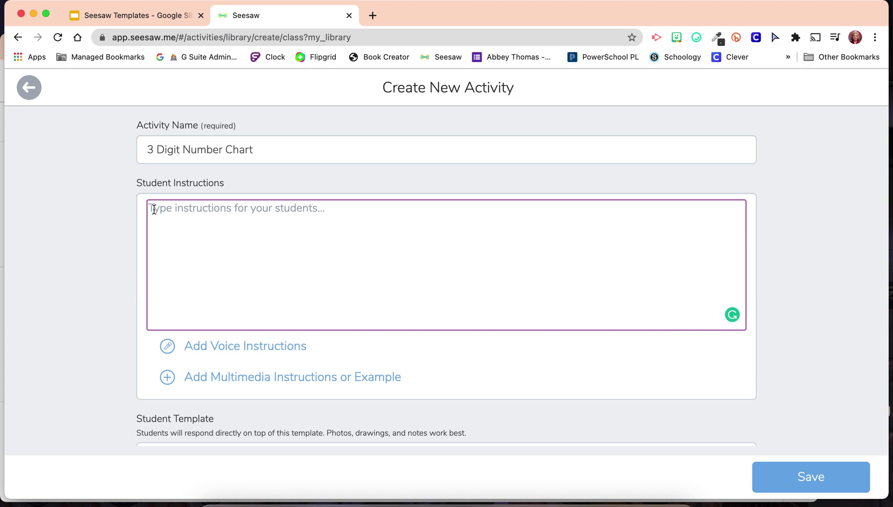
pyautogui.write('click on')
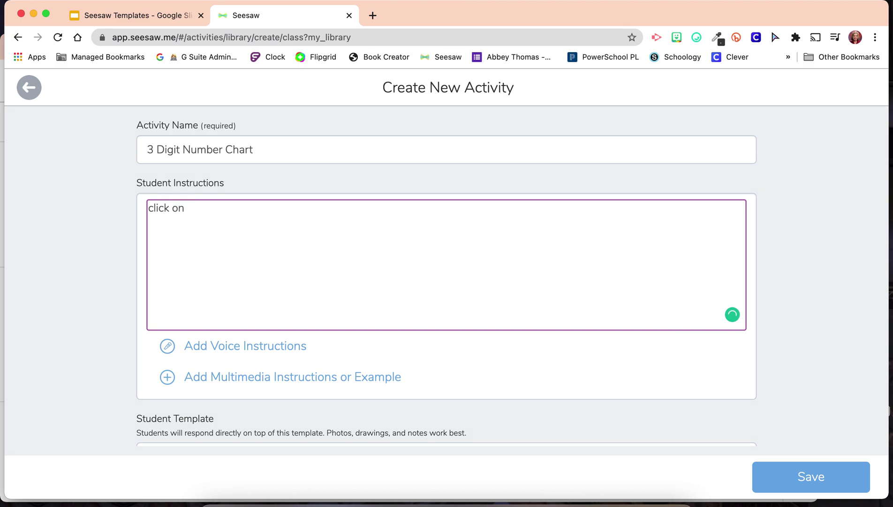
pyautogui.press('Left')
pyautogui.press('Left')
pyautogui.press('Left')
pyautogui.press('Left')
pyautogui.press('Left')
pyautogui.press('Left')
pyautogui.press('Left')
pyautogui.press('Left')
pyautogui.press('BackSpace')
pyautogui.write('C')
pyautogui.press('Right')
pyautogui.press('Right')
pyautogui.press('Right')
pyautogui.press('Right')
pyautogui.press('Right')
pyautogui.press('Right')
pyautogui.press('Right')
pyautogui.press('Right')
pyautogui.write(':add')
pyautogui.press('BackSpace')
pyautogui.write(':')
# - Open the Seesaw Icon Shortcut help article from bookmarks in a new tab and scroll to the table
pyautogui.click(372, 17)
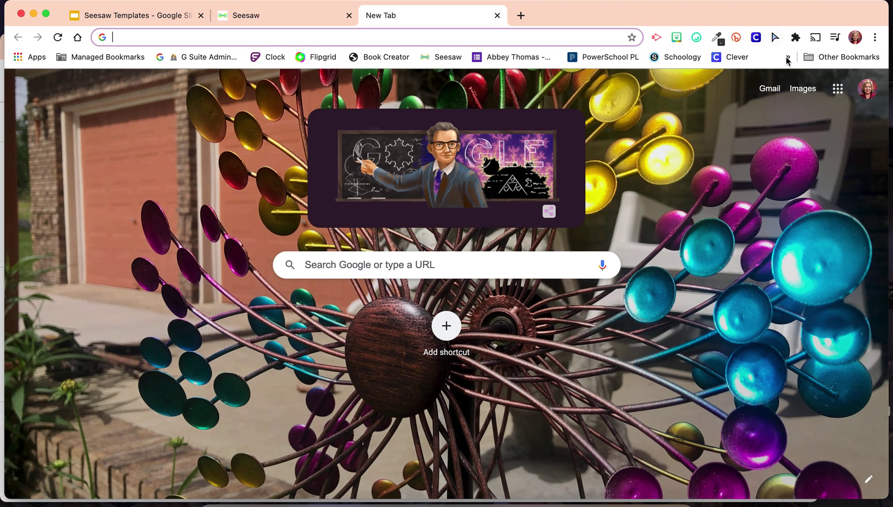
pyautogui.click(788, 57)
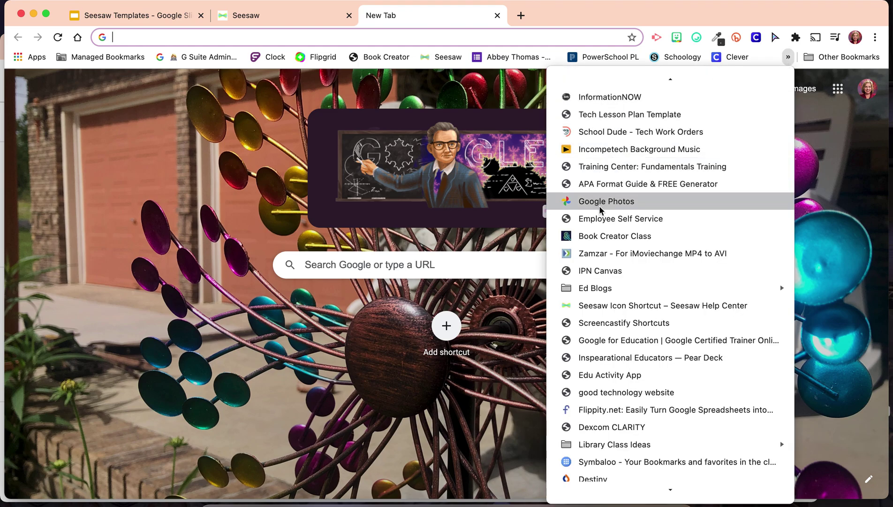
pyautogui.click(602, 306)
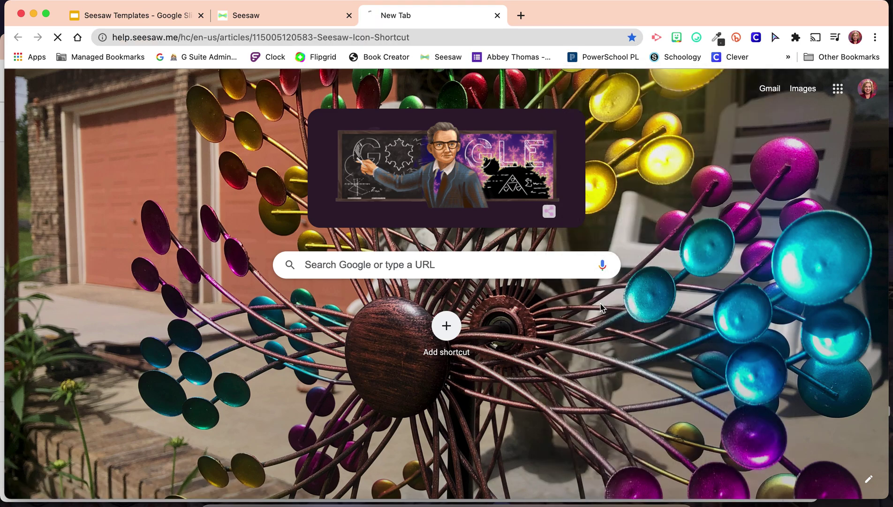
pyautogui.scroll(-2, 243, 315)
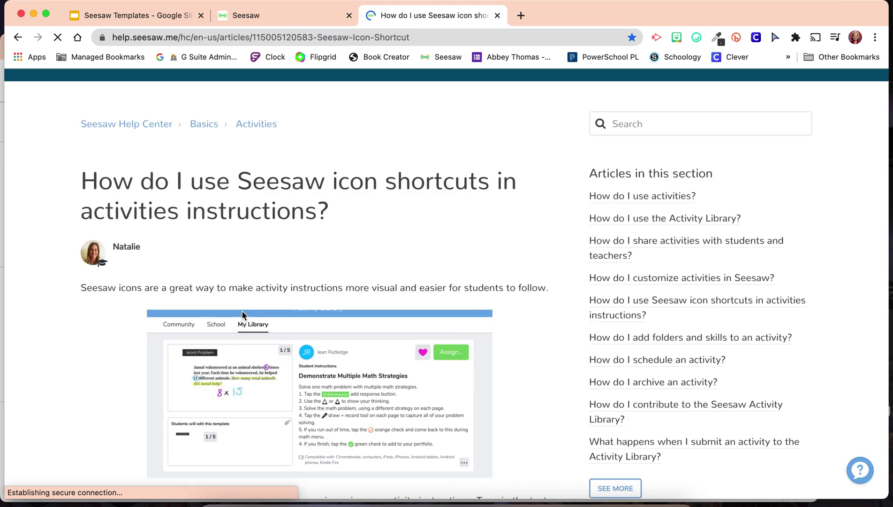
pyautogui.scroll(-10, 243, 314)
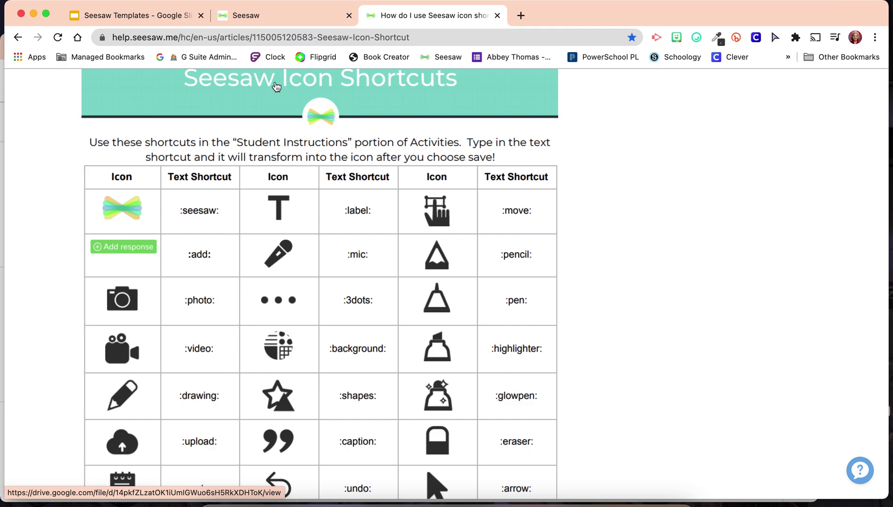
pyautogui.click(282, 16)
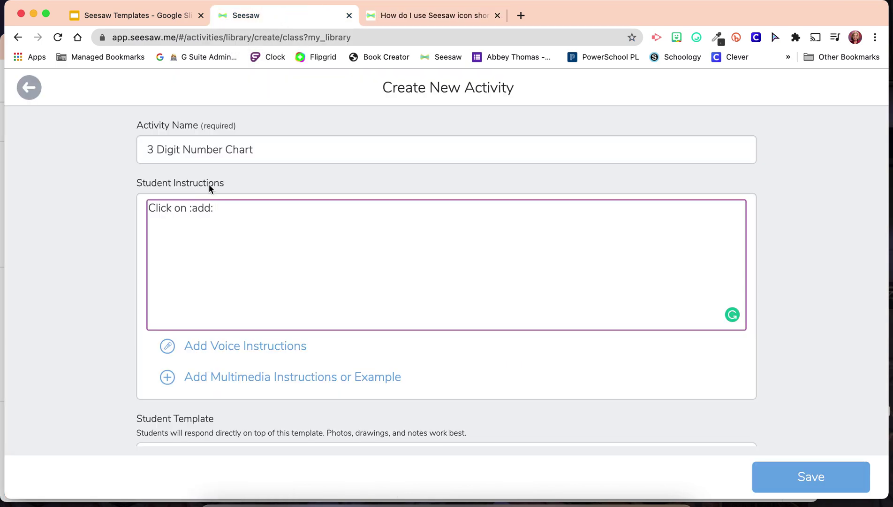
# - Add the line 'Use :shapes: to add Hundreds, Tens, and Ones to illustrate your number'
pyautogui.press('Return')
pyautogui.write('Use')
pyautogui.click(422, 18)
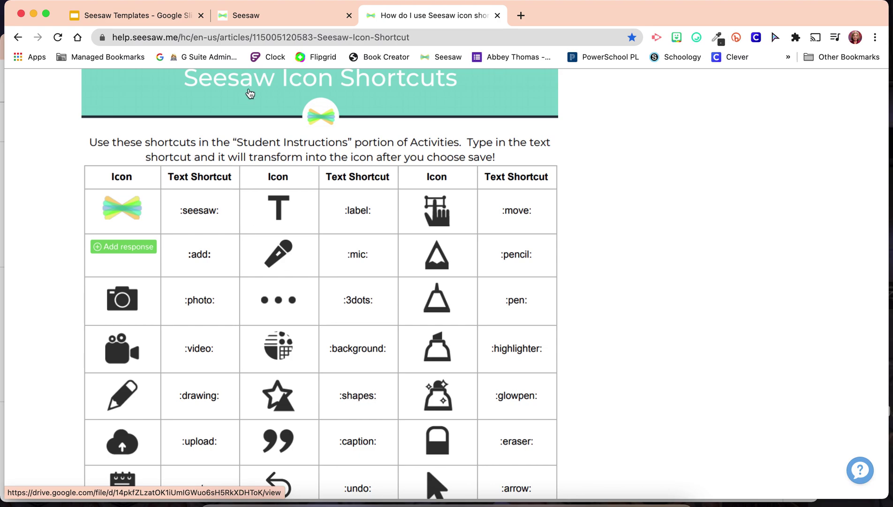
pyautogui.click(280, 18)
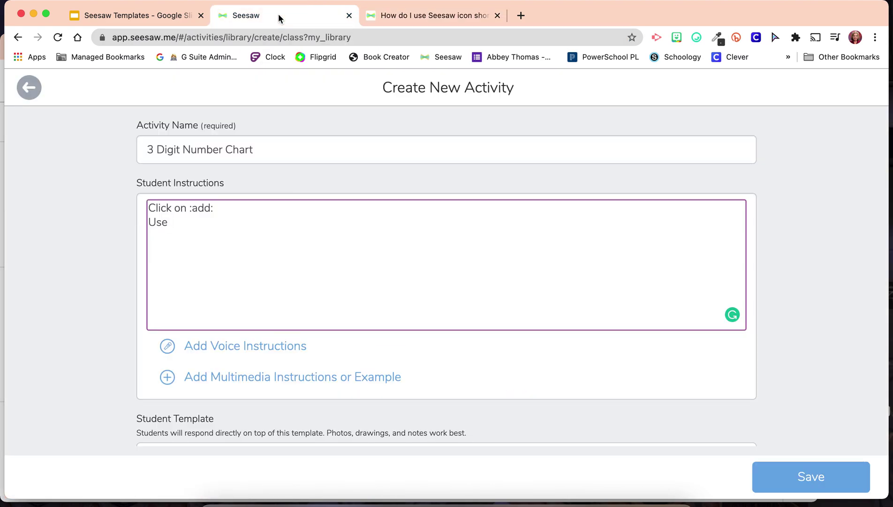
pyautogui.write(':shapes: to add Hundreds')
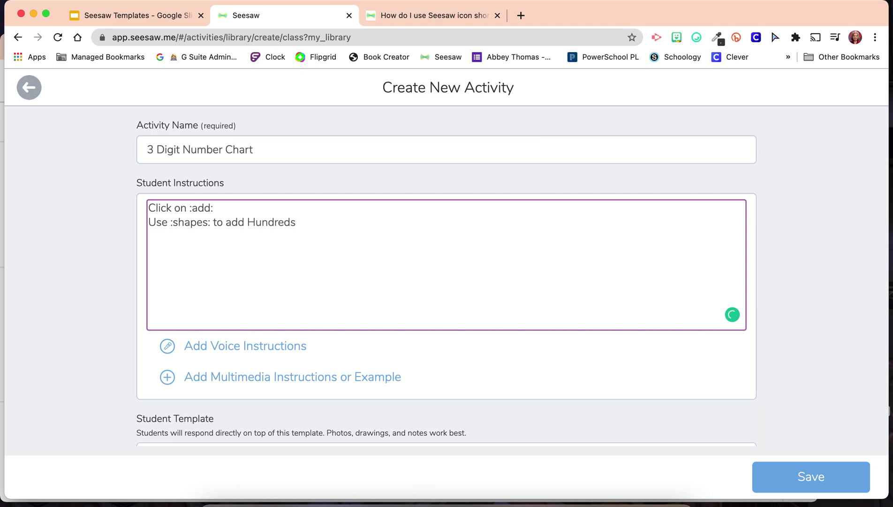
pyautogui.write(', tens')
pyautogui.press('BackSpace')
pyautogui.press('BackSpace')
pyautogui.press('BackSpace')
pyautogui.press('BackSpace')
pyautogui.write('Tens, and Ones to il')
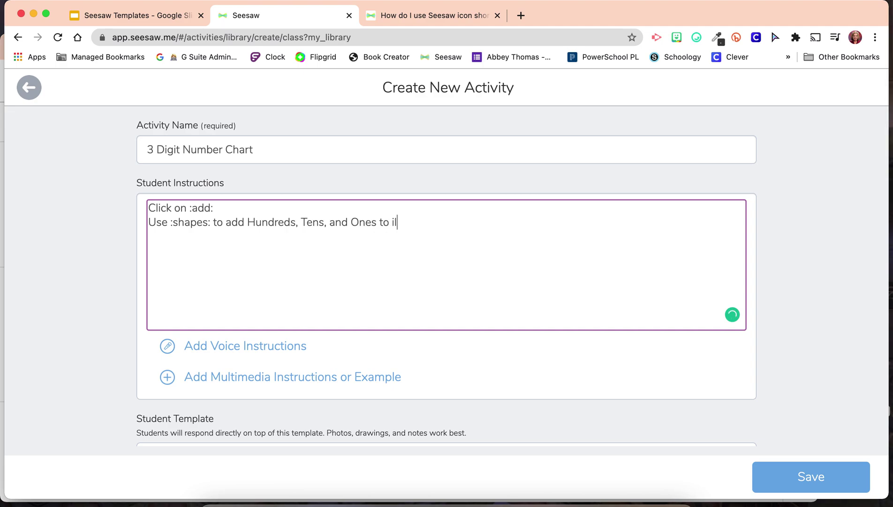
pyautogui.write('lustrate your ')
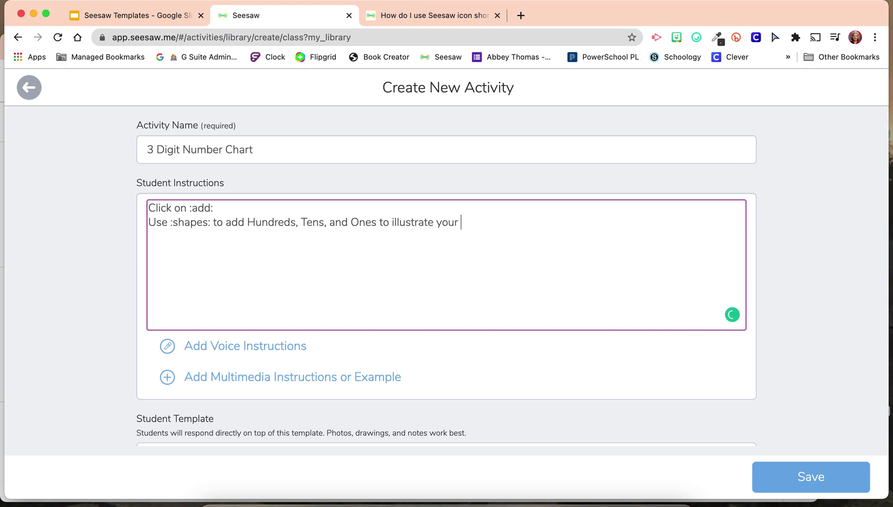
pyautogui.write('number')
# - Add lines 'Click :mic: and tell about your number' and 'Click :check: to turn in your work'
pyautogui.press('Return')
pyautogui.write('click')
pyautogui.press('BackSpace')
pyautogui.press('BackSpace')
pyautogui.press('BackSpace')
pyautogui.press('BackSpace')
pyautogui.press('BackSpace')
pyautogui.write('Click :re')
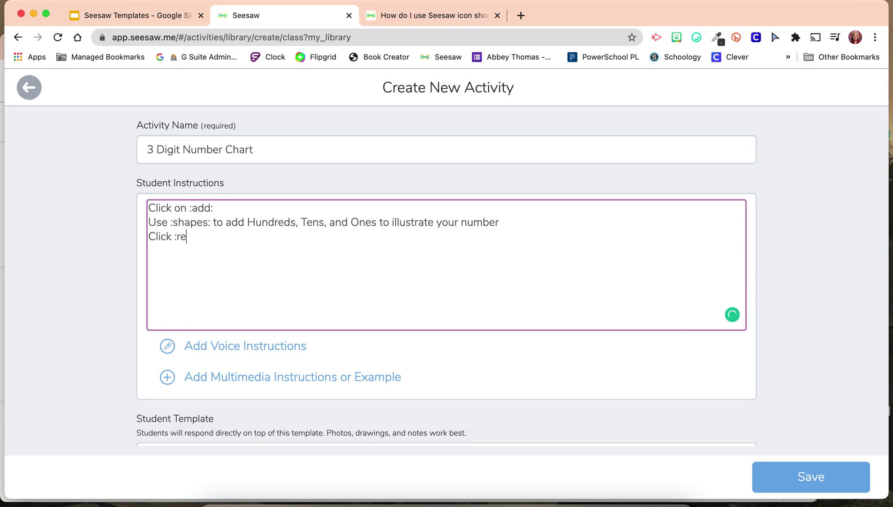
pyautogui.write('c:')
pyautogui.press('BackSpace')
pyautogui.press('BackSpace')
pyautogui.press('BackSpace')
pyautogui.press('BackSpace')
pyautogui.write('mic: and tell abou')
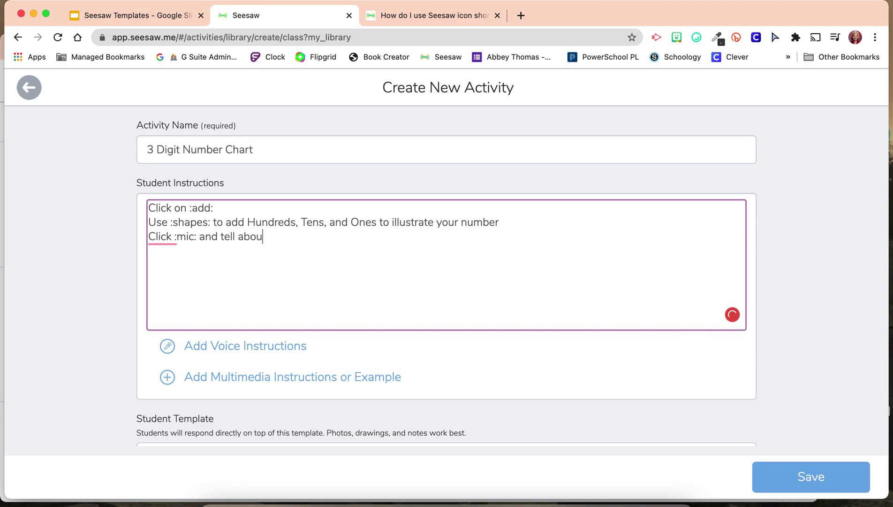
pyautogui.write('t your number ')
pyautogui.write('Click')
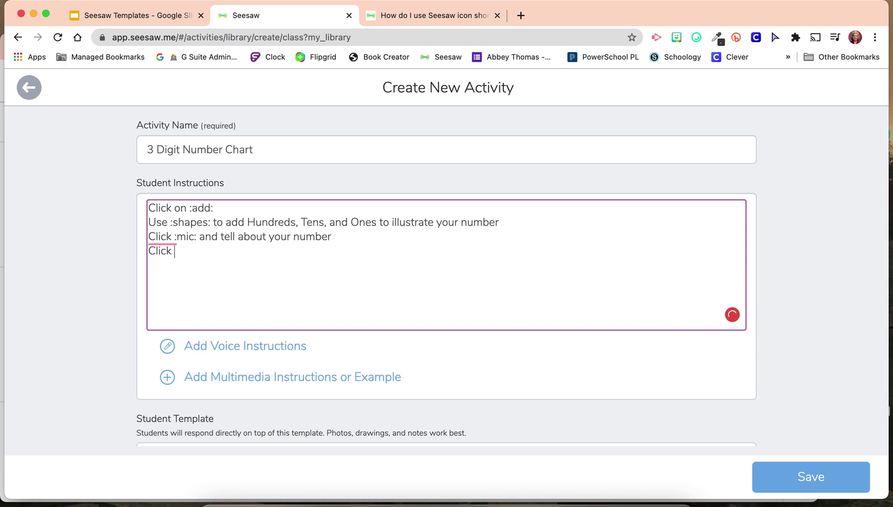
pyautogui.write(' :check: to turn in your work')
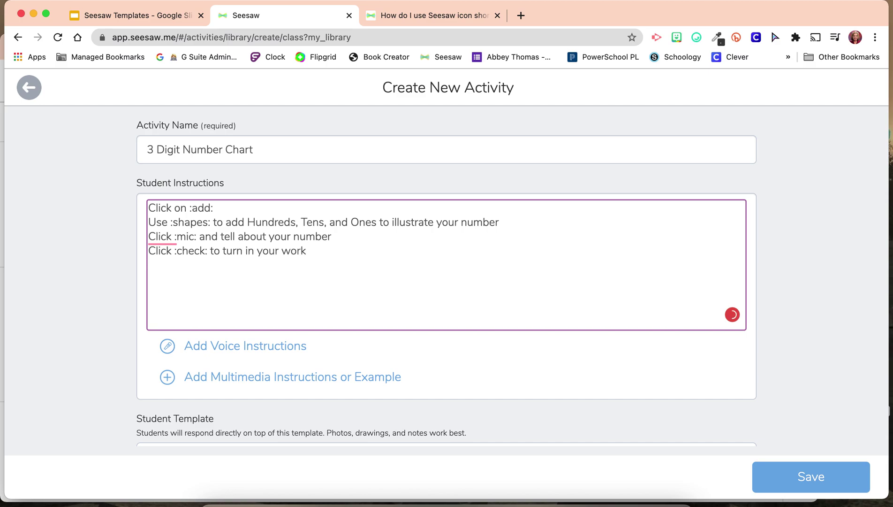
pyautogui.click(168, 347)
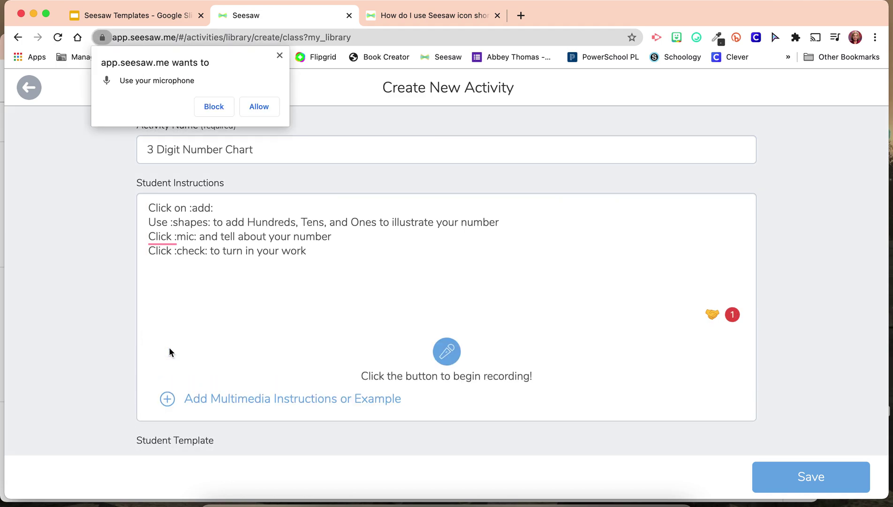
# - Allow microphone access and record a spoken voice instruction clip for the activity
pyautogui.click(254, 107)
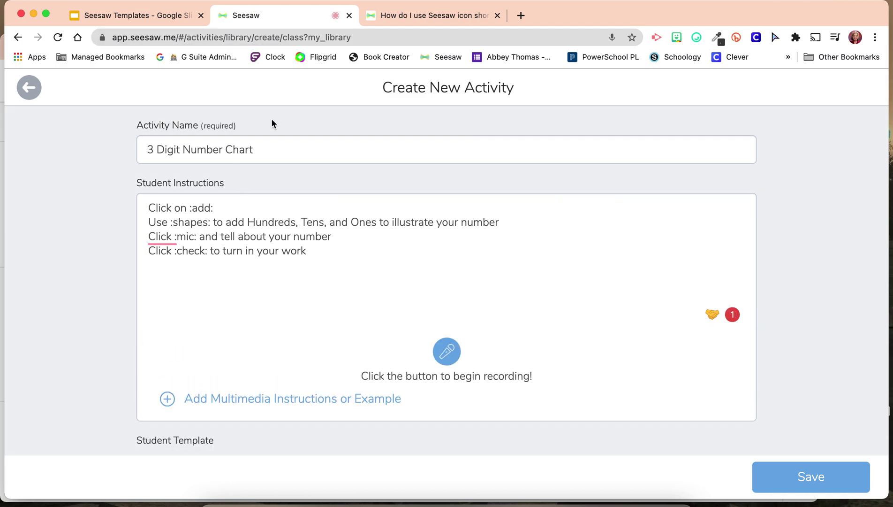
pyautogui.click(447, 353)
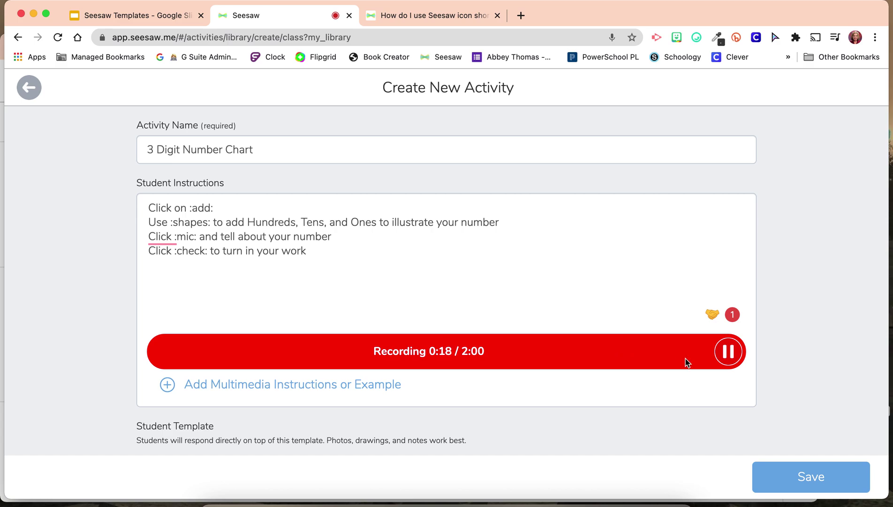
pyautogui.click(728, 351)
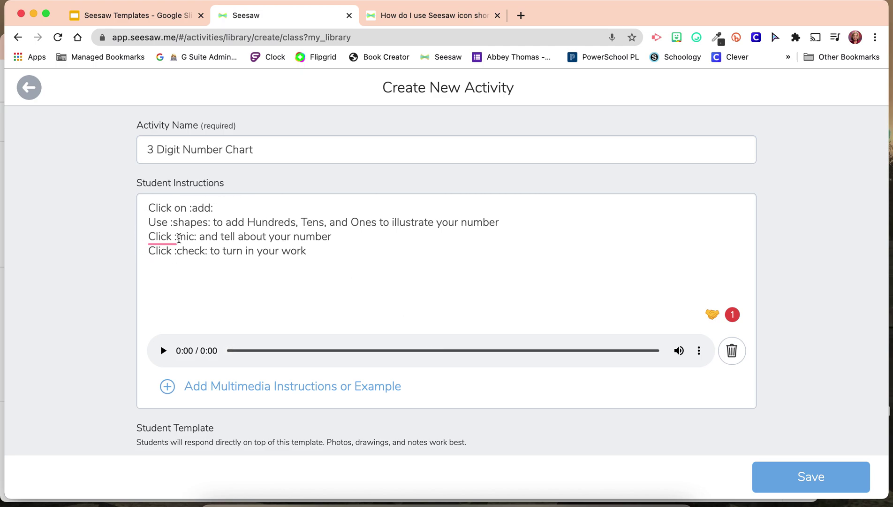
pyautogui.scroll(-3, 299, 317)
pyautogui.scroll(-1, 299, 316)
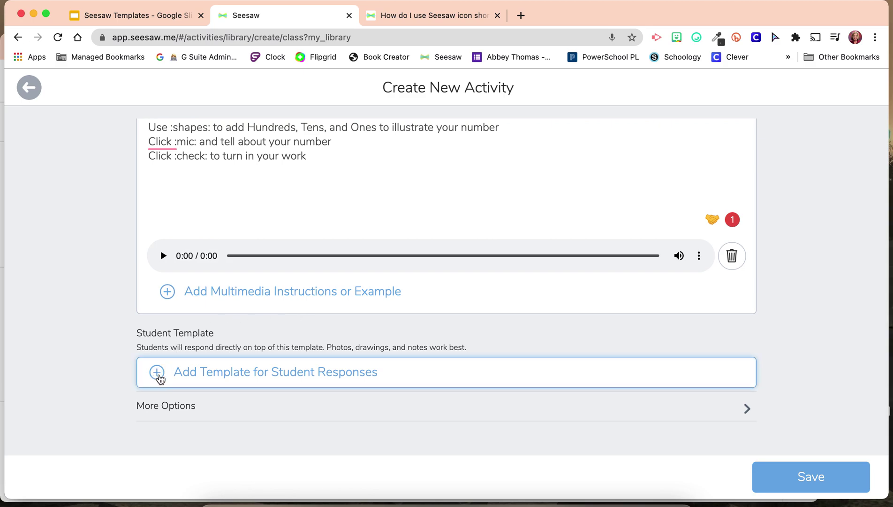
# - Check the Hundreds, Tens and Ones slide in the Seesaw Templates presentation, then go back
pyautogui.click(144, 15)
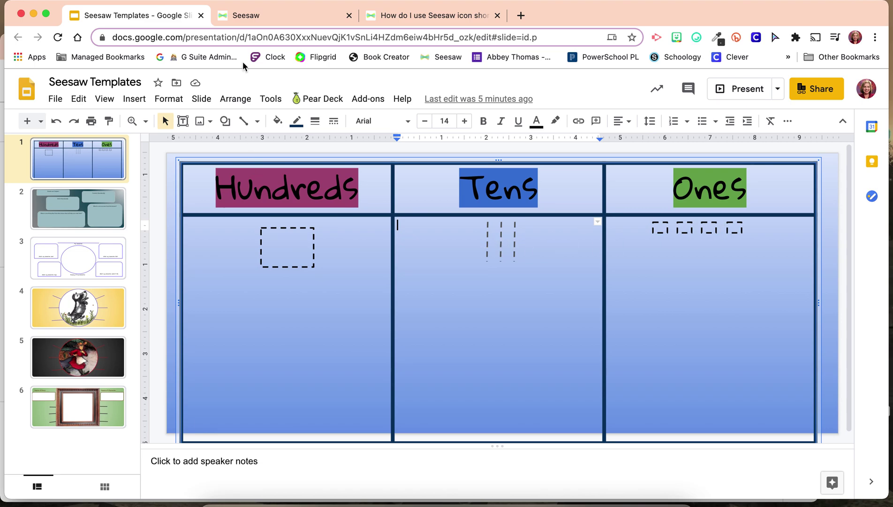
pyautogui.click(280, 19)
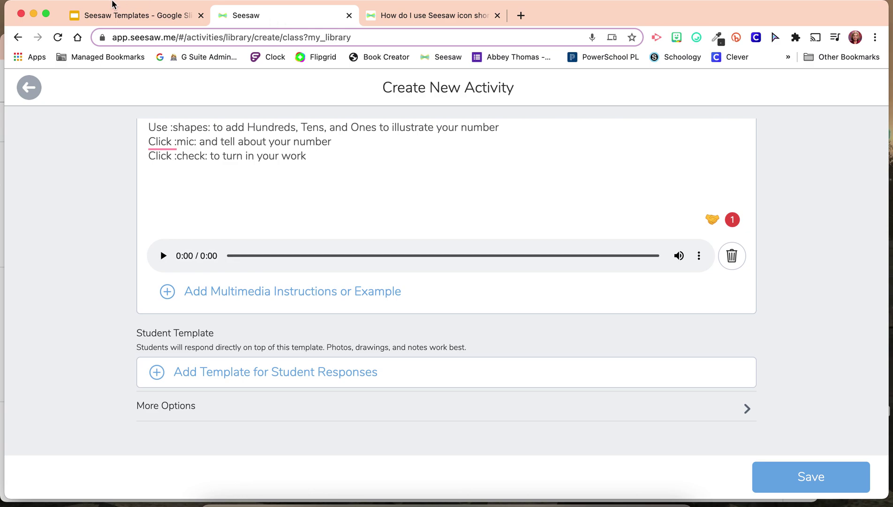
# - Download the Hundreds/Tens/Ones slide as a JPEG image, Seesaw Templates.jpg
pyautogui.click(106, 16)
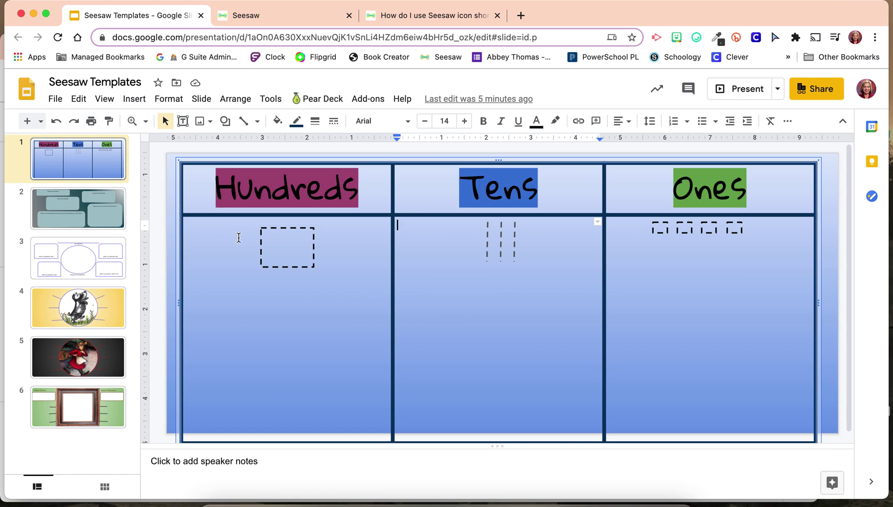
pyautogui.click(55, 99)
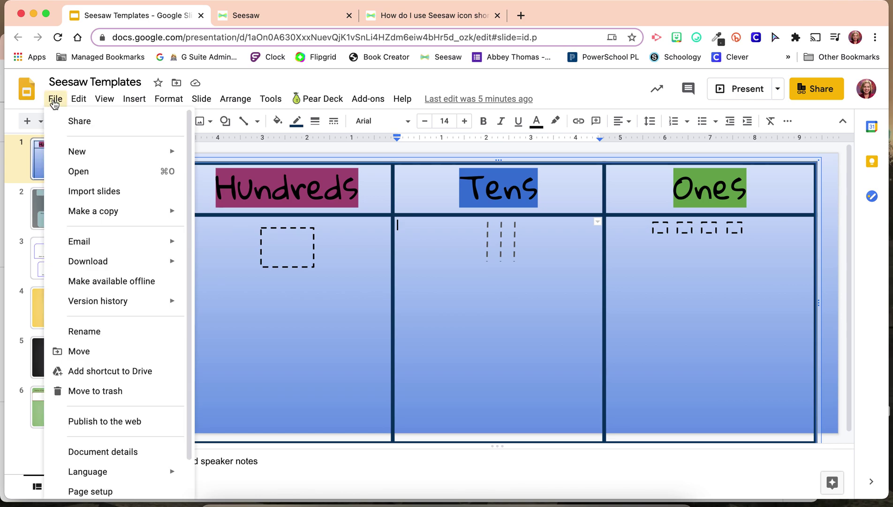
pyautogui.moveTo(82, 261)
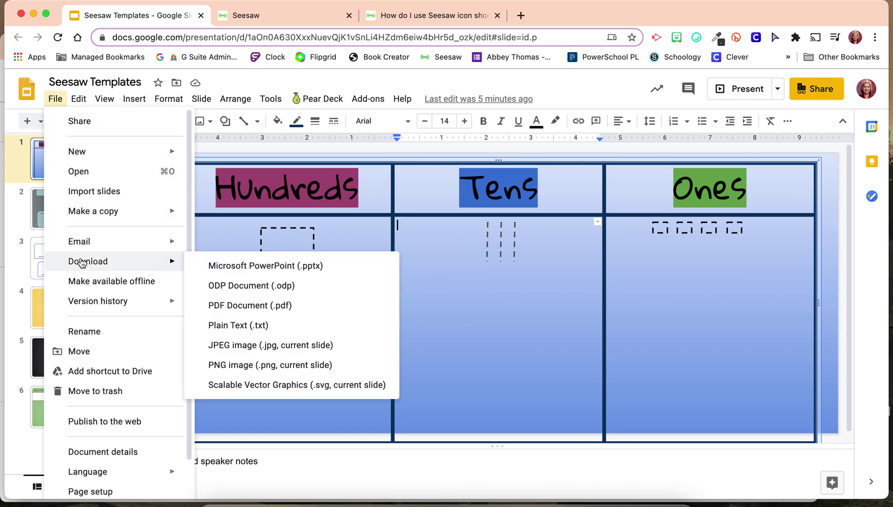
pyautogui.click(235, 350)
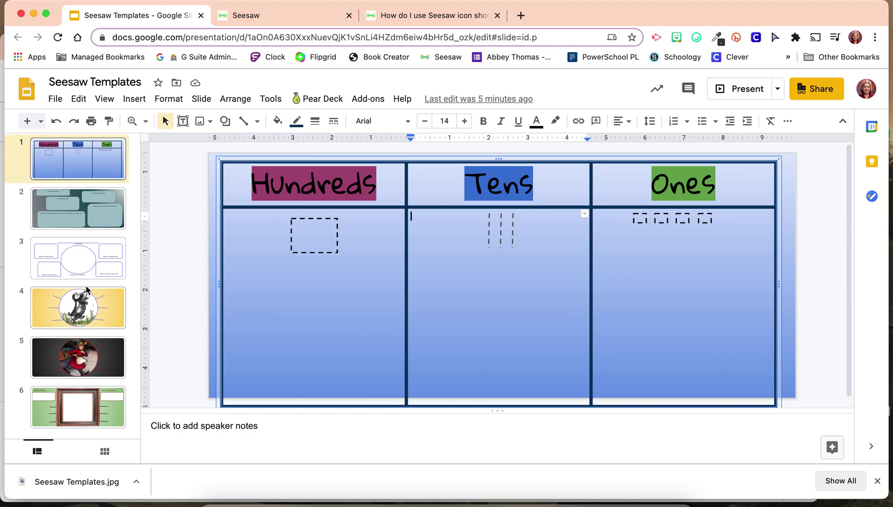
# - Page through the other template slides: My Character, the dog picture and Red Riding Hood
pyautogui.click(88, 215)
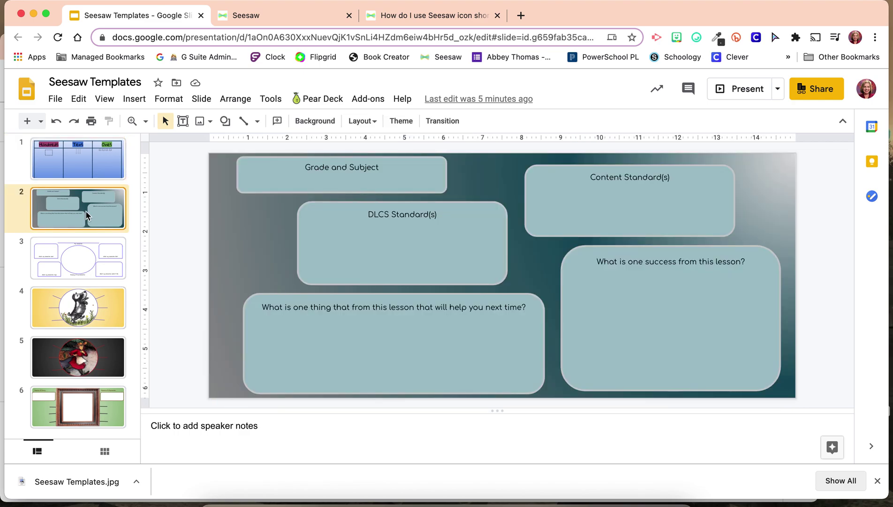
pyautogui.press('Down')
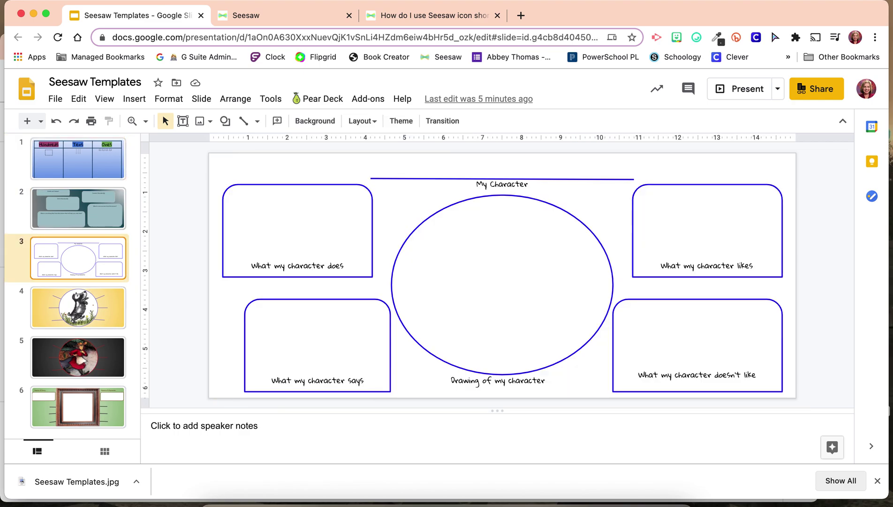
pyautogui.press('Down')
pyautogui.press('Down')
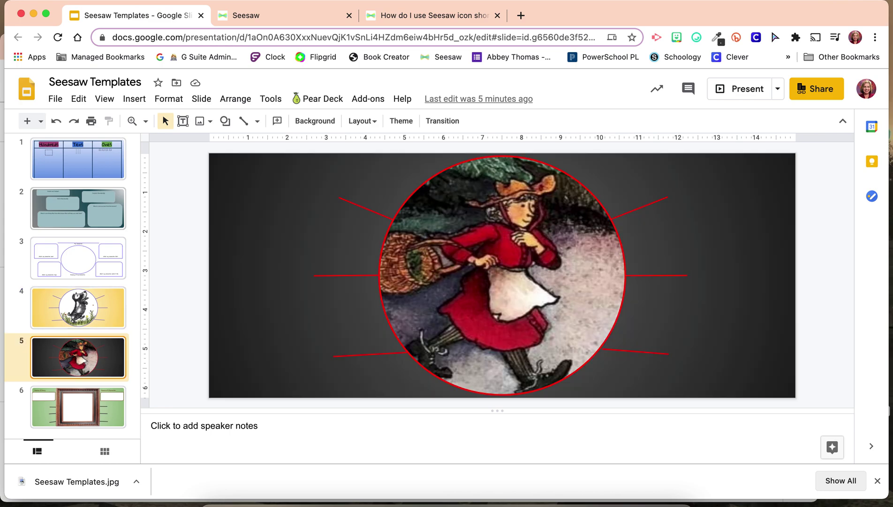
pyautogui.press('Down')
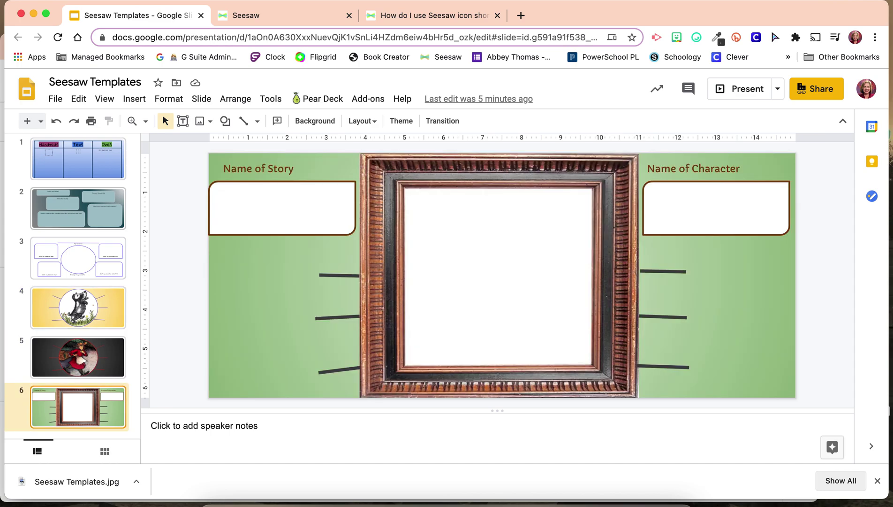
pyautogui.click(263, 15)
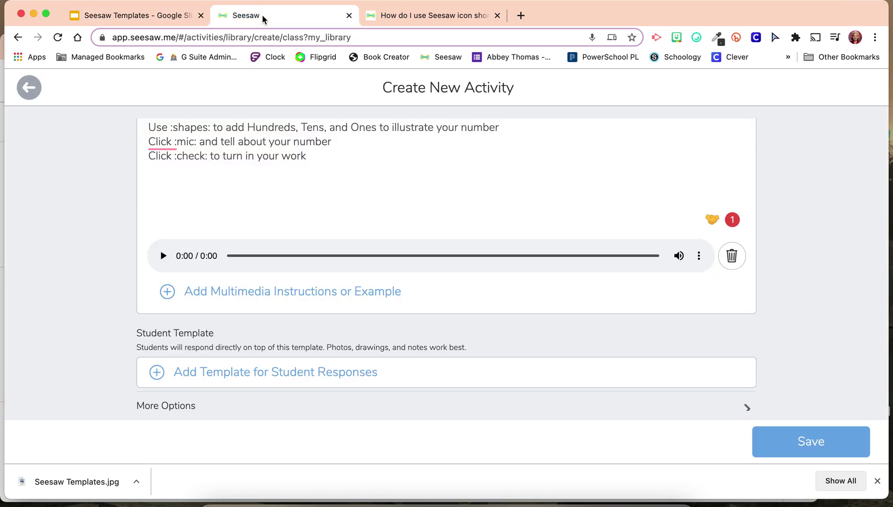
# - Upload Seesaw Templates.jpg as the student response template by dropping it into the upload area
pyautogui.click(157, 373)
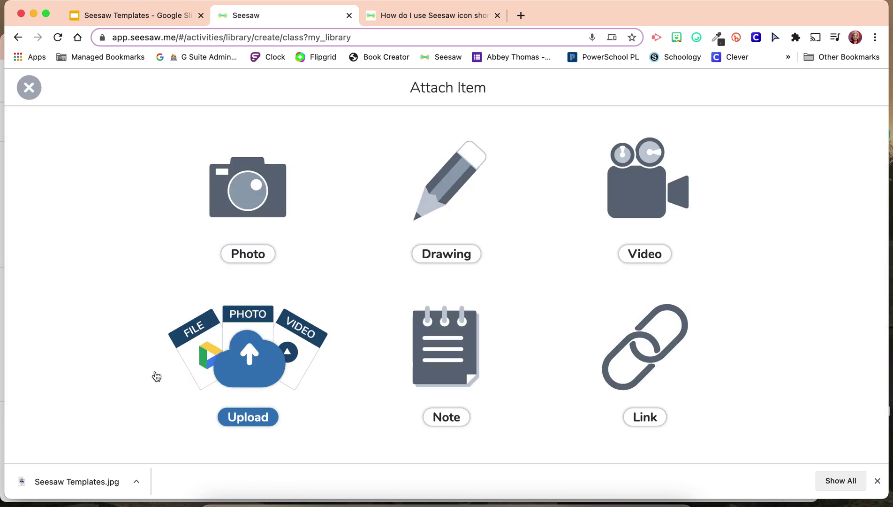
pyautogui.click(253, 363)
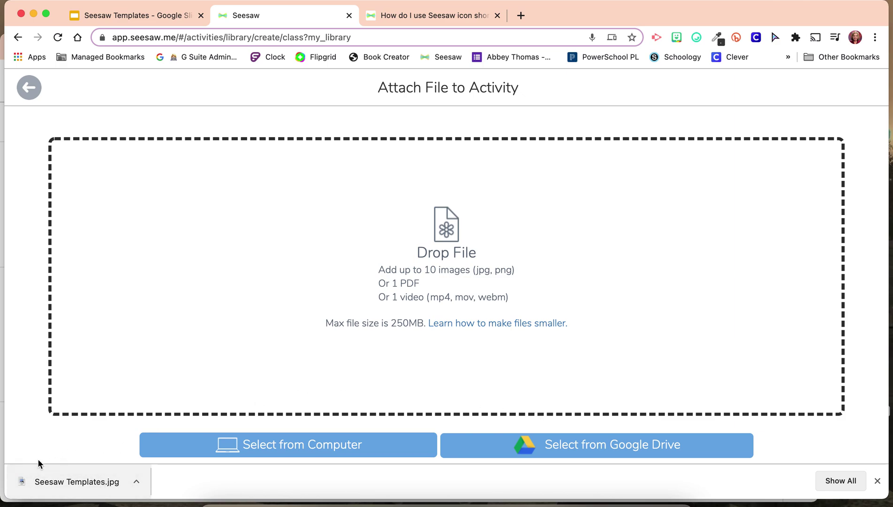
pyautogui.moveTo(87, 478); pyautogui.dragTo(440, 258)
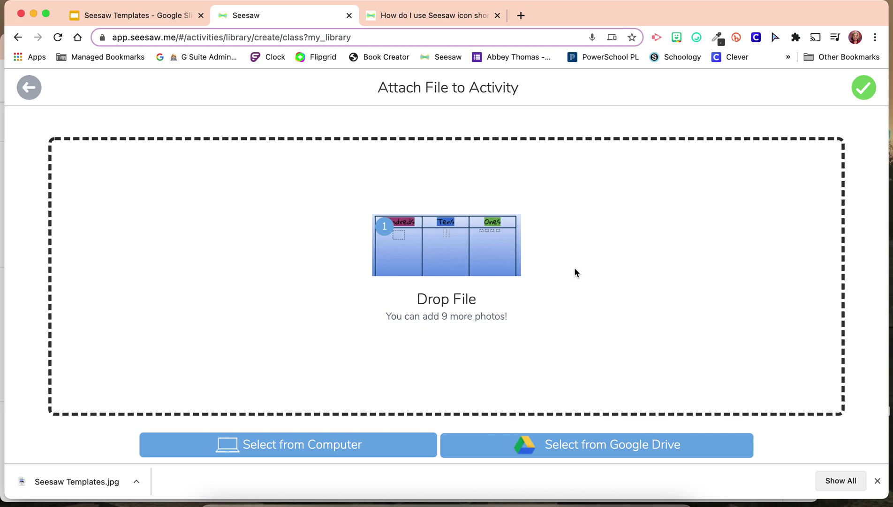
pyautogui.click(863, 89)
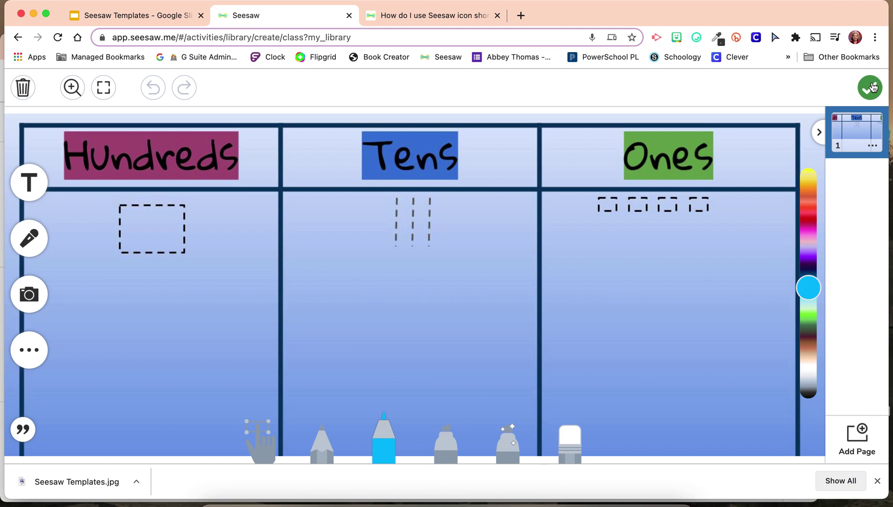
# - Confirm the Hundreds/Tens/Ones chart as the template and save the 3 Digit Number Chart activity
pyautogui.click(871, 88)
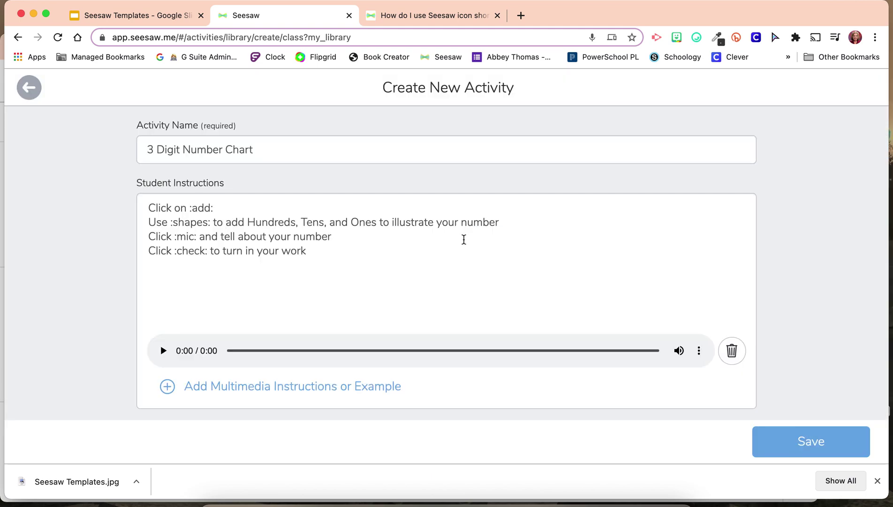
pyautogui.scroll(-3, 321, 302)
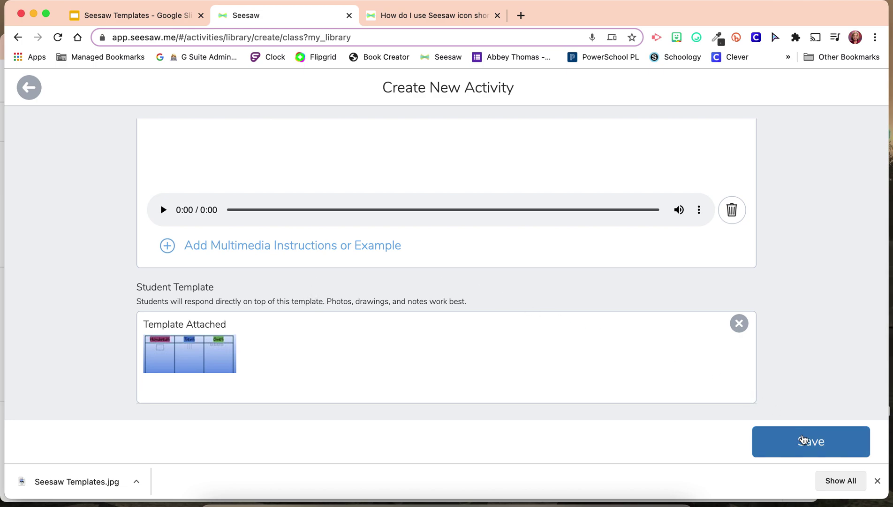
pyautogui.click(806, 443)
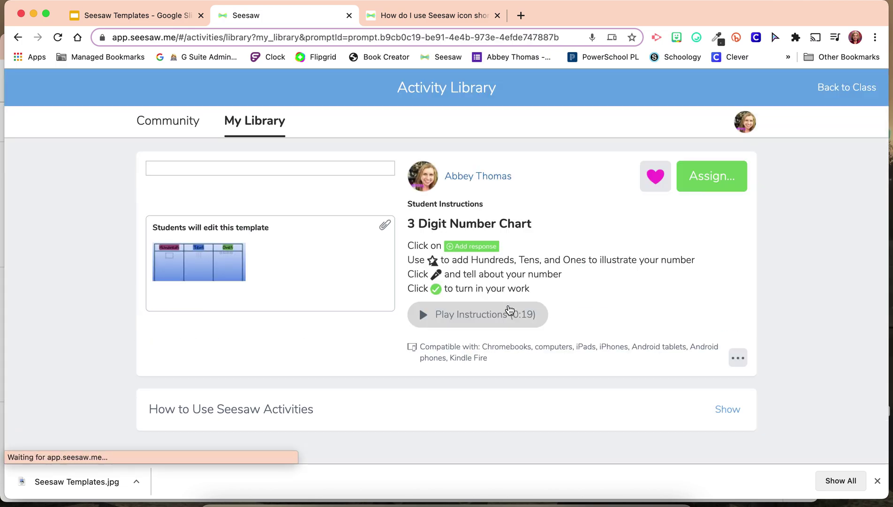